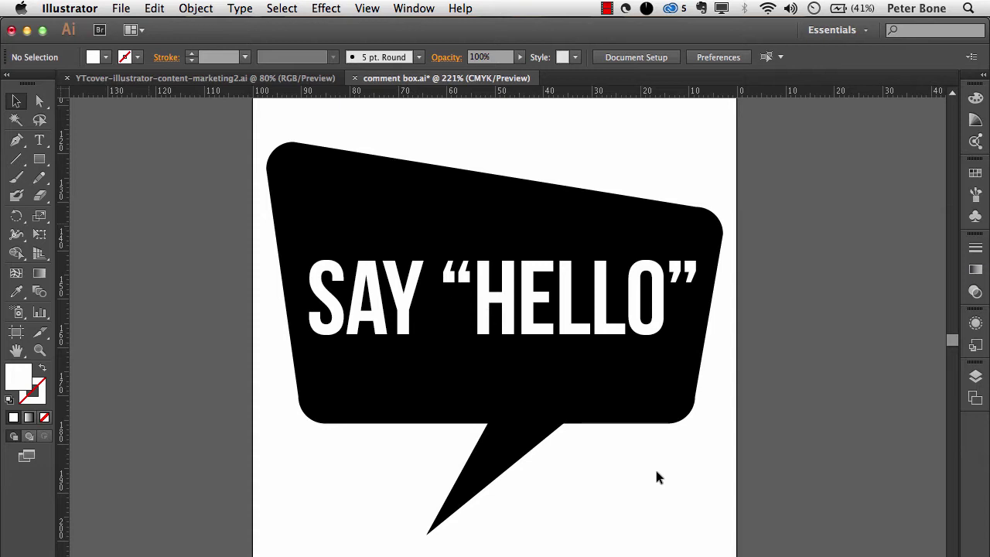
Step: Check the existing drawing's SAY “HELLO” text, black box and tail, then deselect everything
left_click(565, 304)
left_click(376, 203)
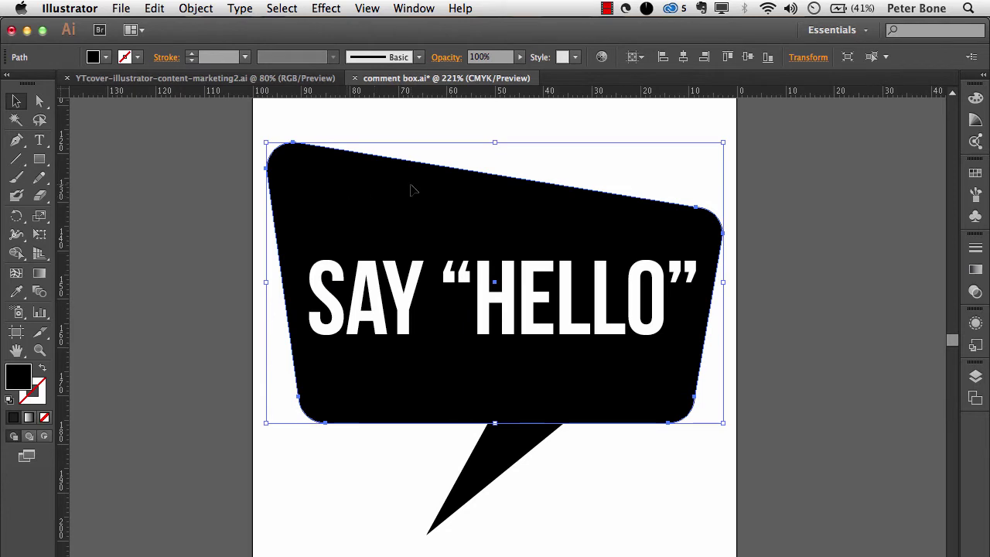
left_click(500, 460)
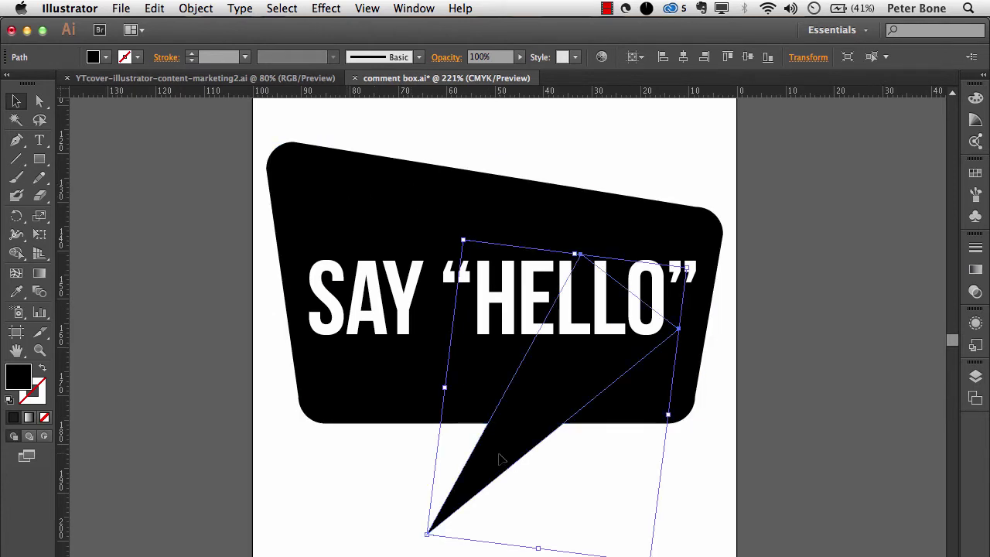
left_click(378, 477)
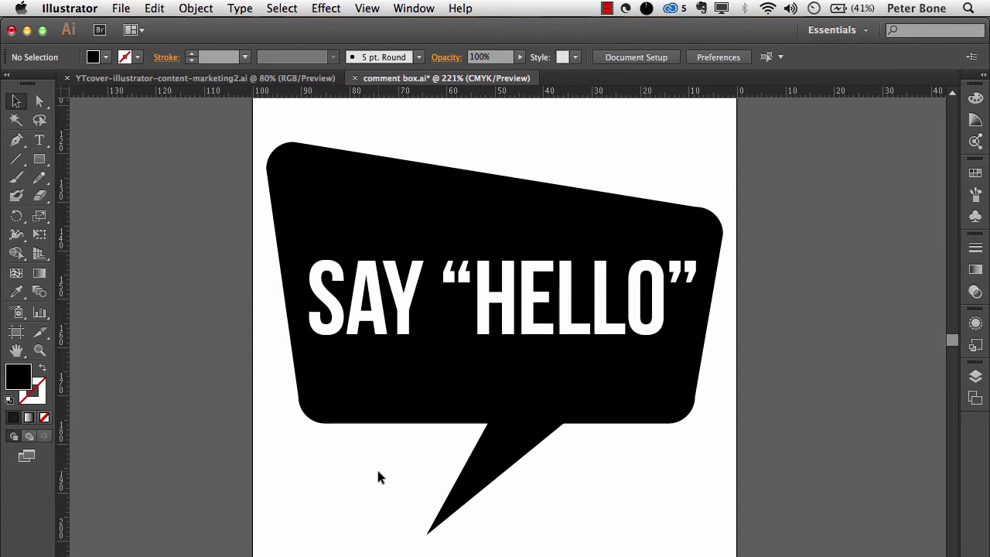
Step: Create a new Custom-profile RGB document measuring 200 × 150 px
left_click(122, 9)
left_click(125, 27)
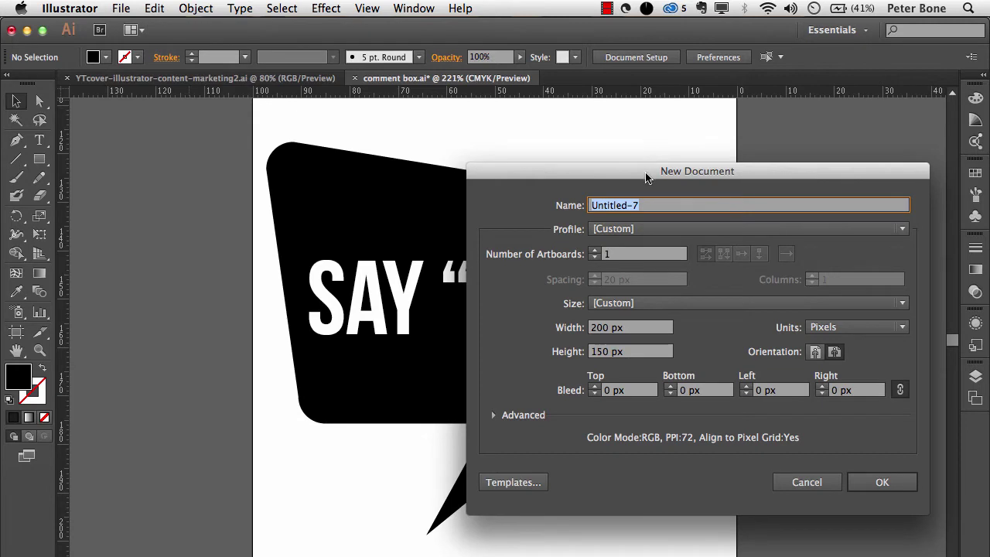
left_click_drag(646, 171, 558, 170)
left_click(570, 227)
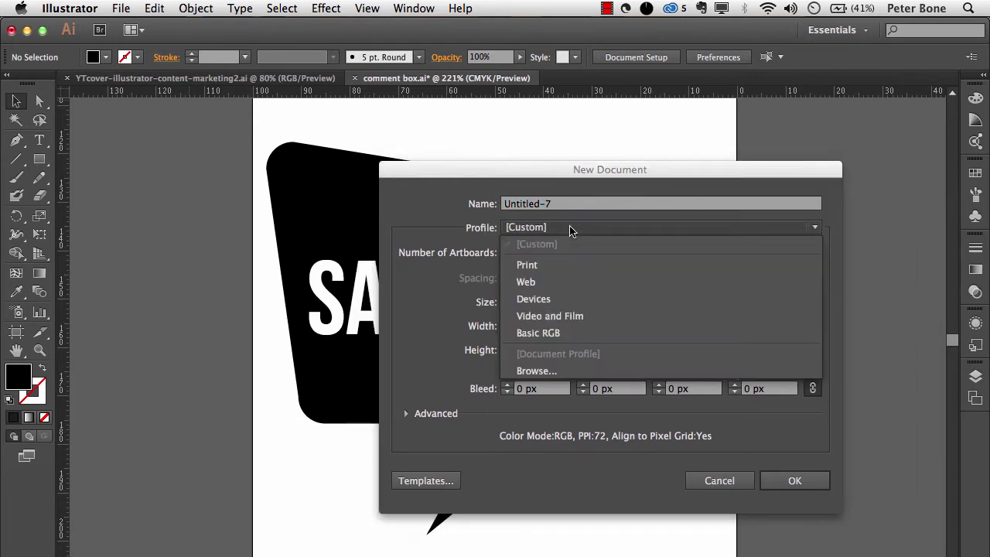
left_click(400, 205)
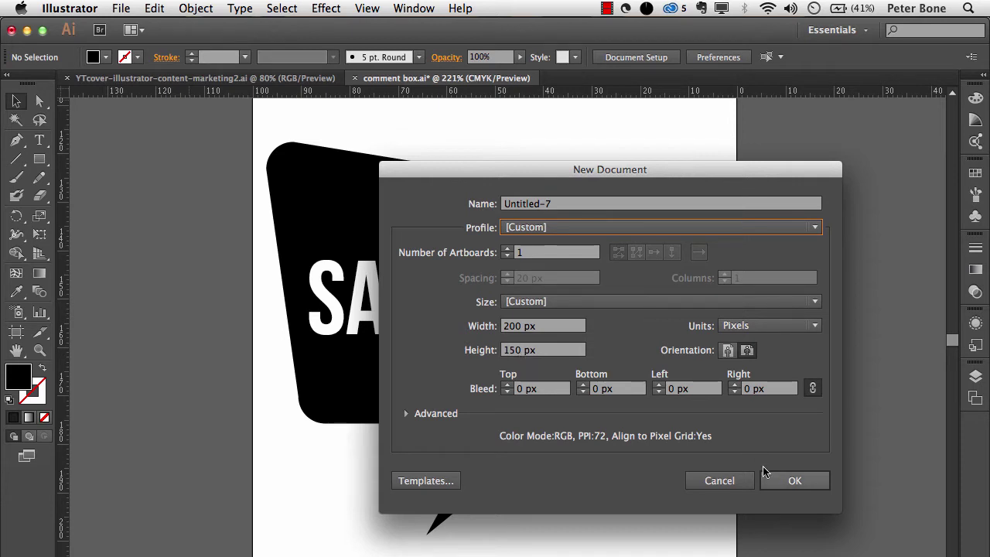
left_click(789, 480)
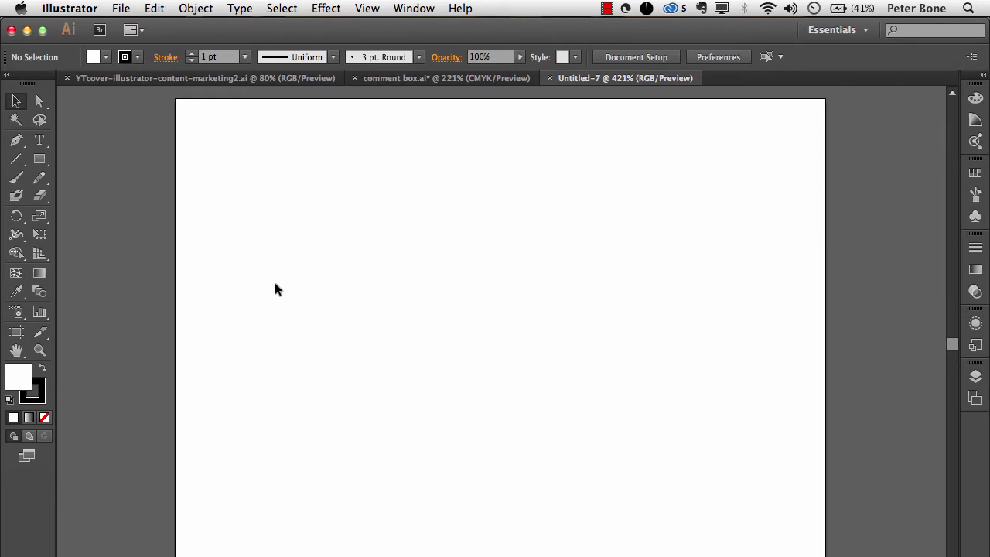
Step: Draw a closed, slanted four-corner bubble outline with the Pen tool
left_click(18, 140)
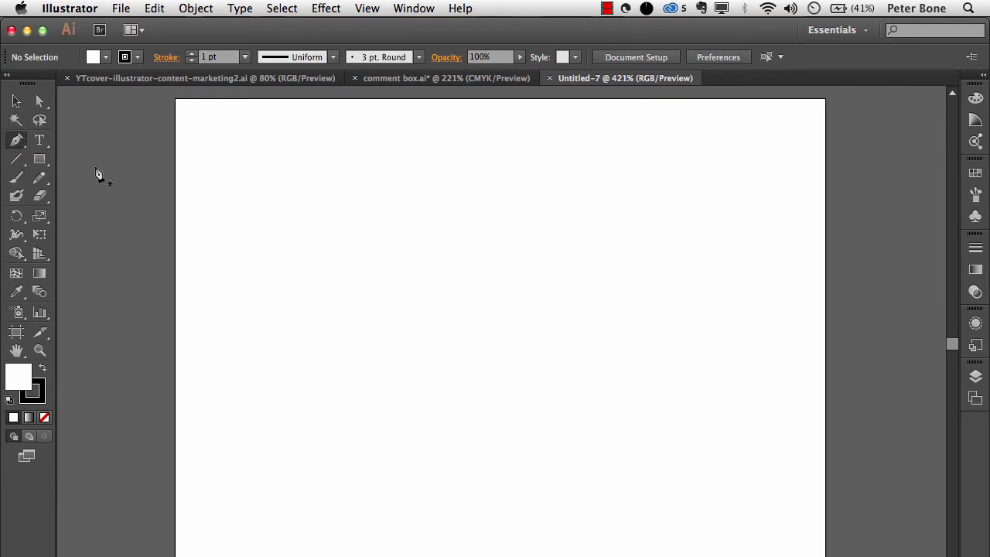
left_click(272, 419)
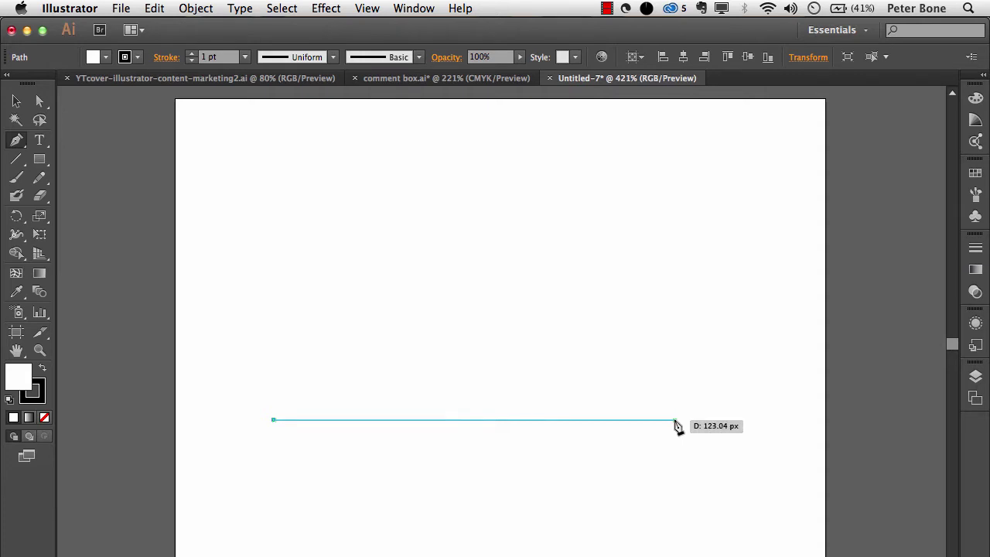
left_click(676, 420)
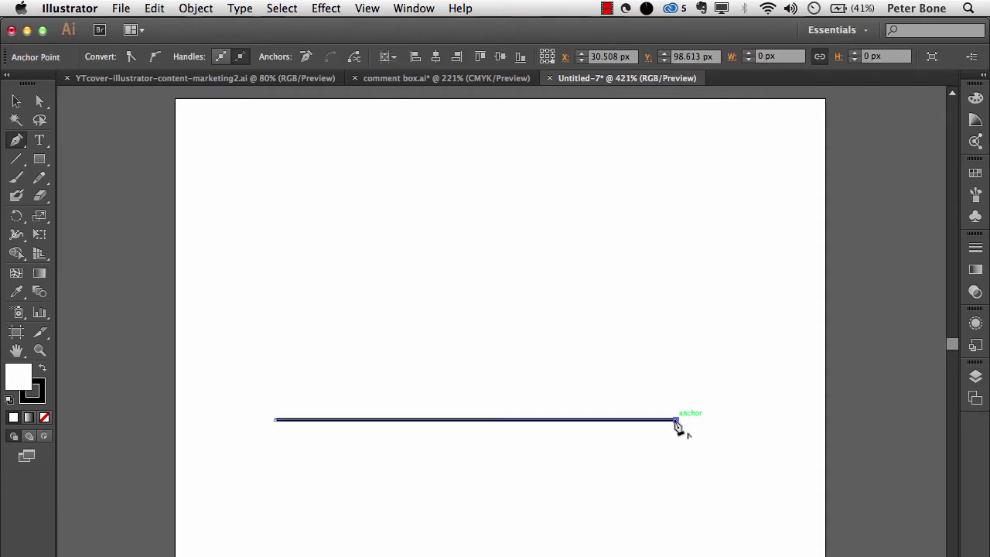
left_click(769, 207)
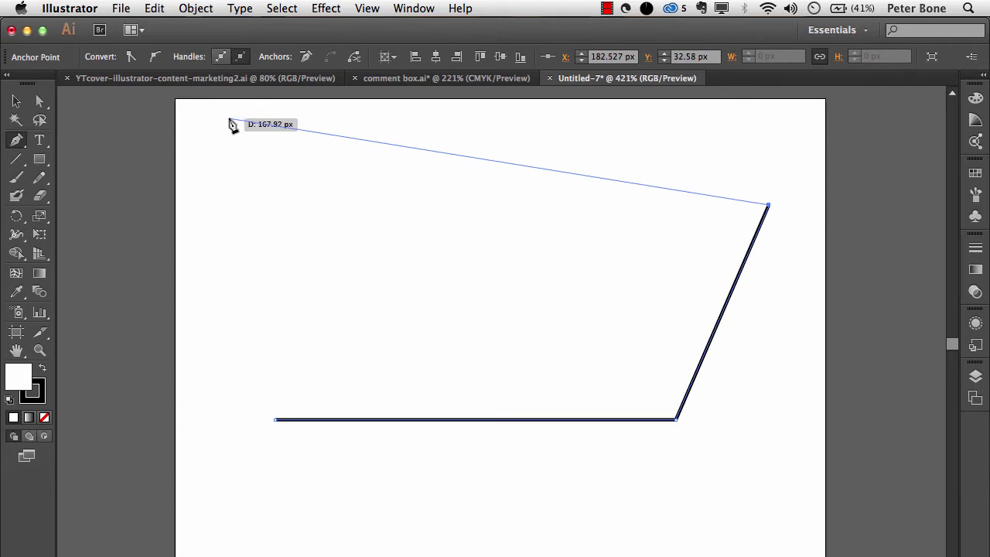
left_click(224, 115)
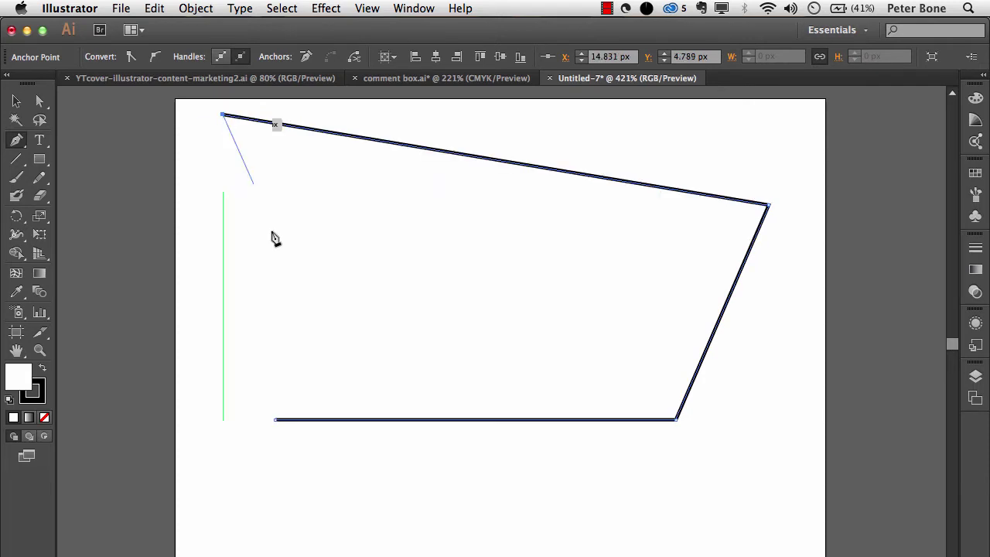
left_click(276, 421)
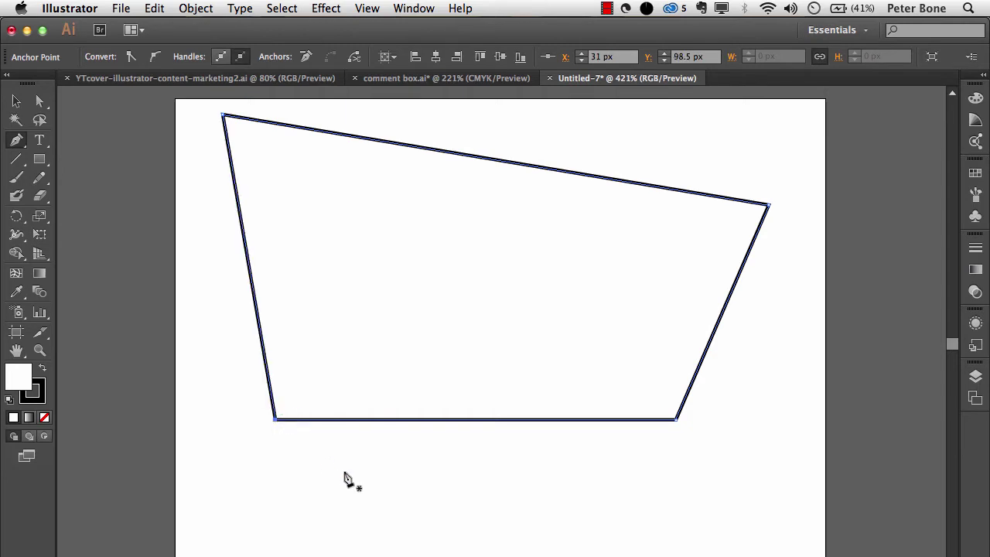
Step: Draw a closed thin triangular tail from below the bubble up into its bottom edge
left_click(475, 522)
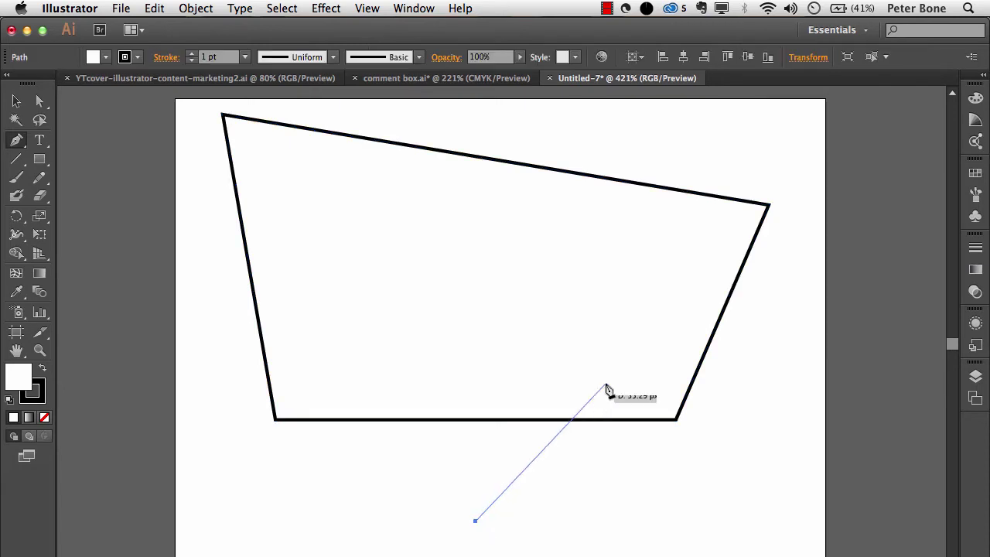
left_click(642, 361)
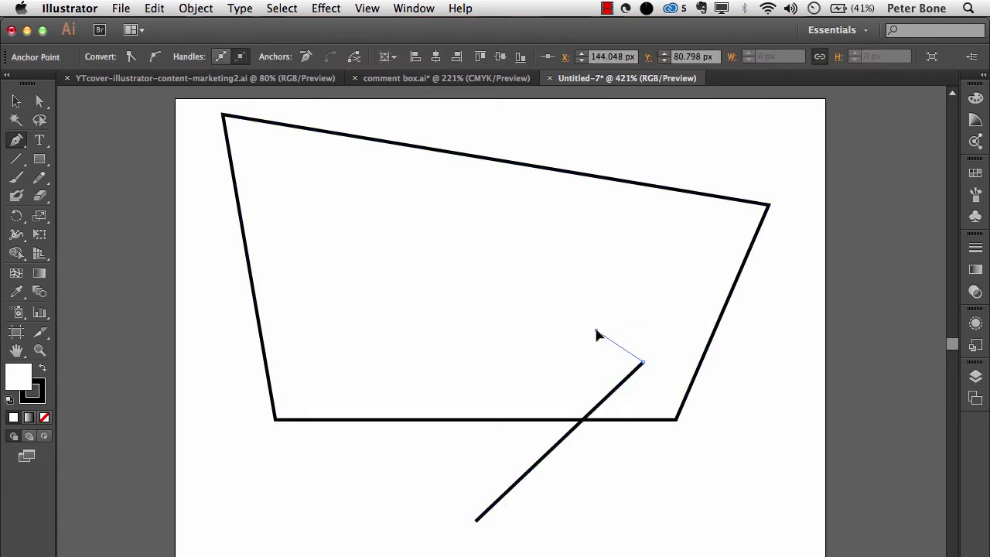
left_click(595, 333)
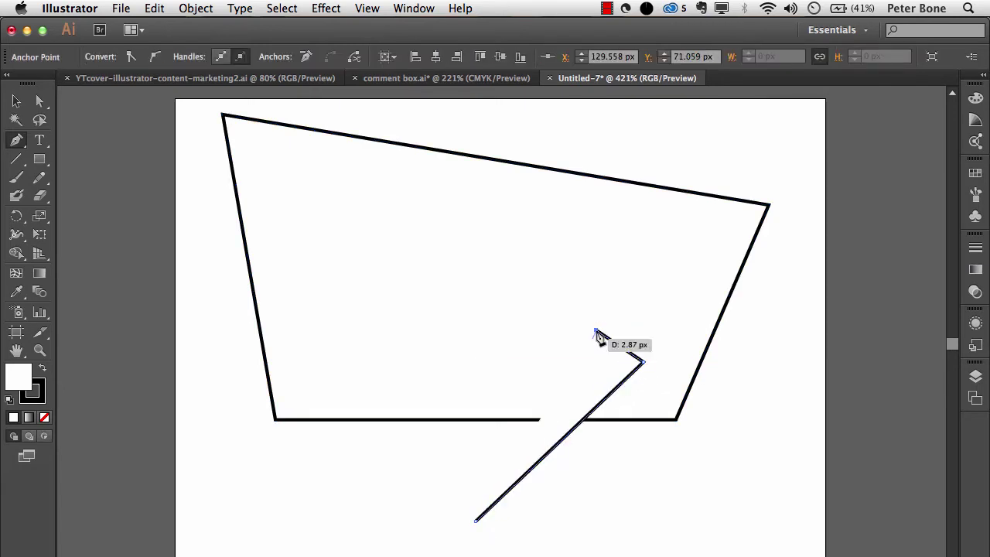
left_click(475, 521)
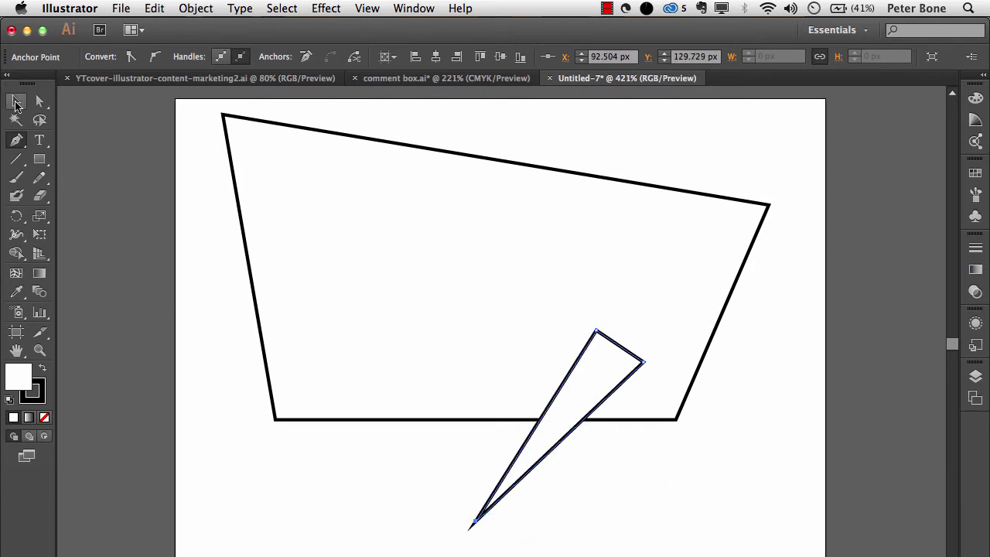
Step: Fill the triangular tail and the four-sided bubble with the Black swatch
left_click(17, 102)
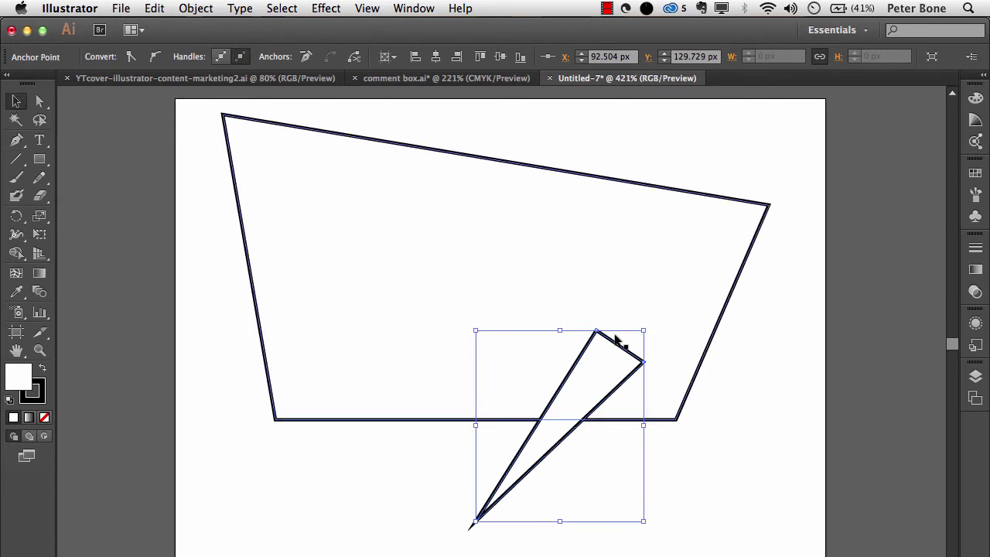
left_click(979, 174)
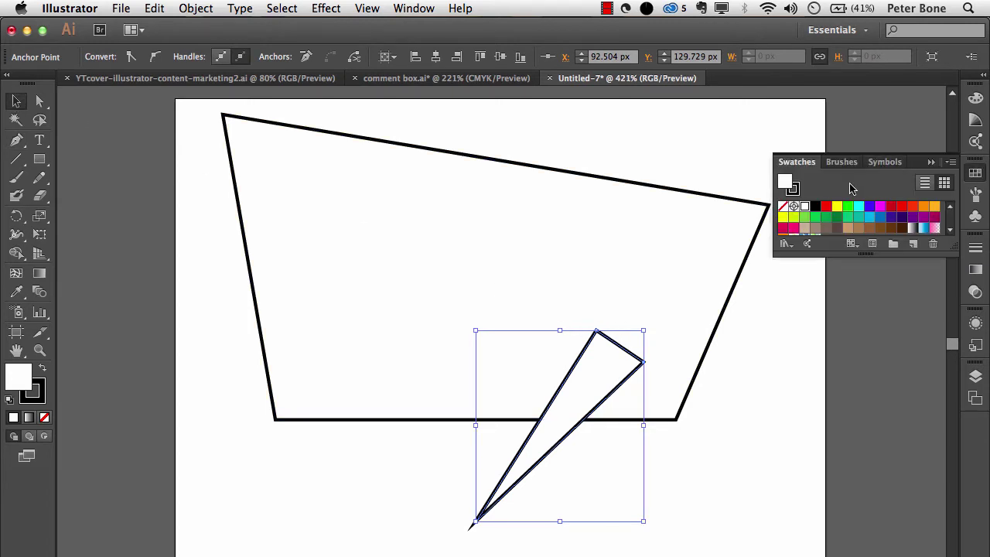
left_click(815, 206)
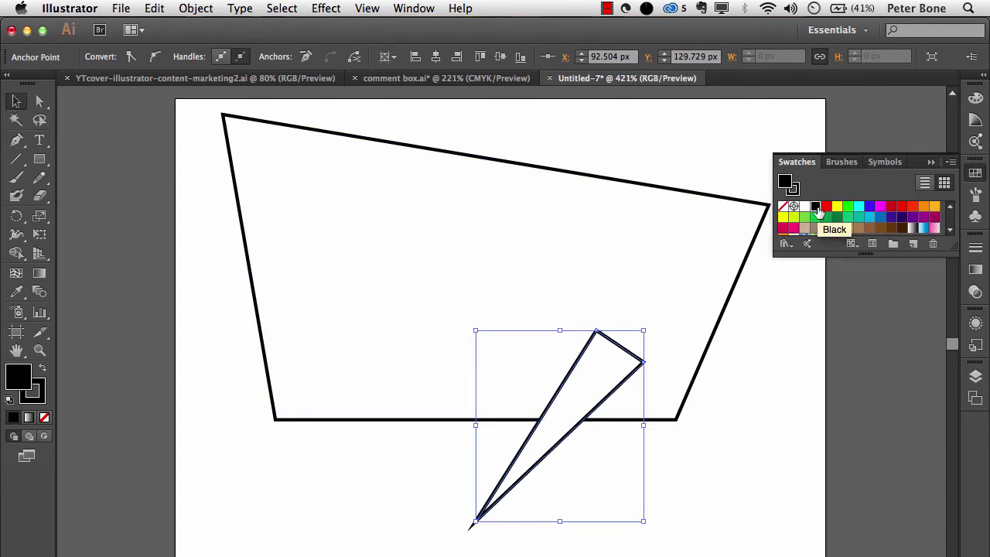
left_click(713, 198)
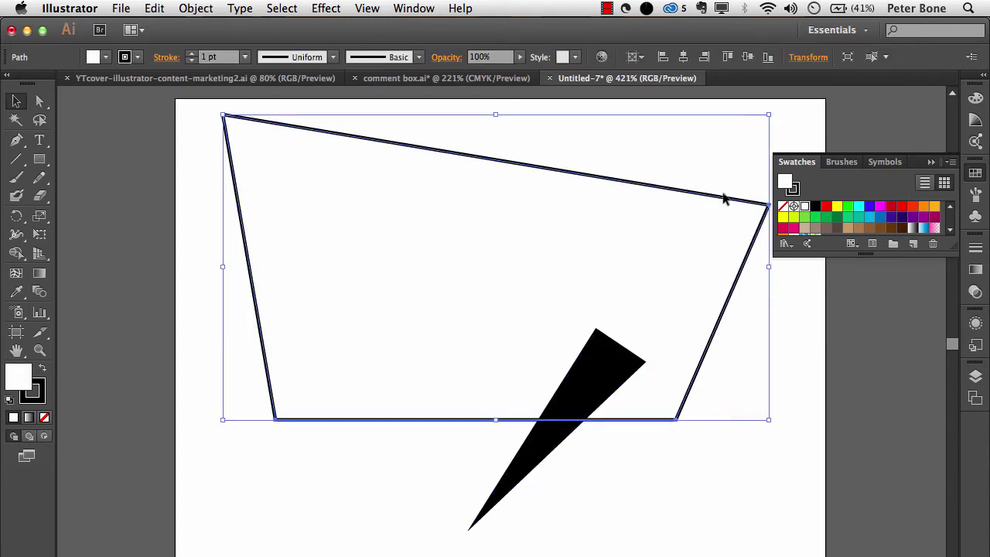
left_click(816, 207)
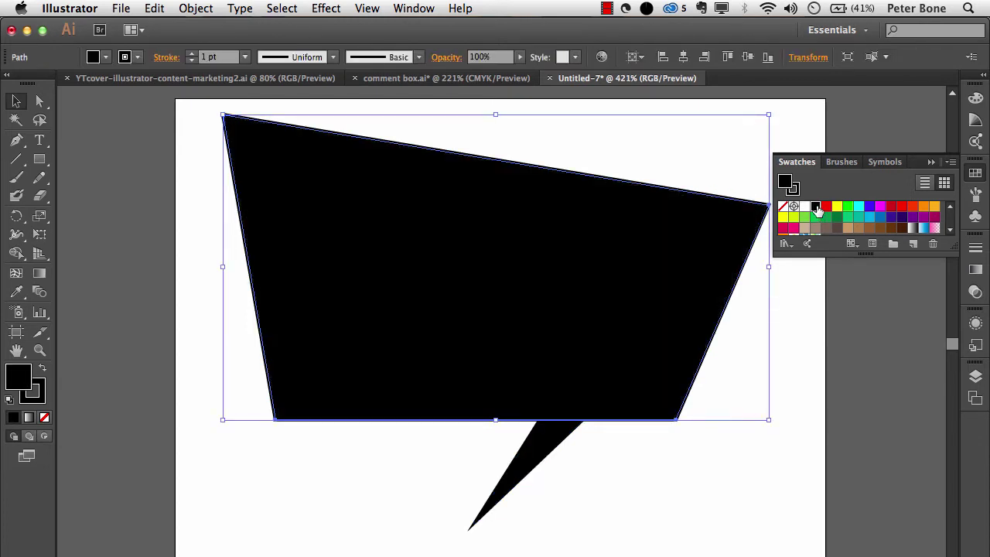
left_click(813, 303)
left_click(977, 177)
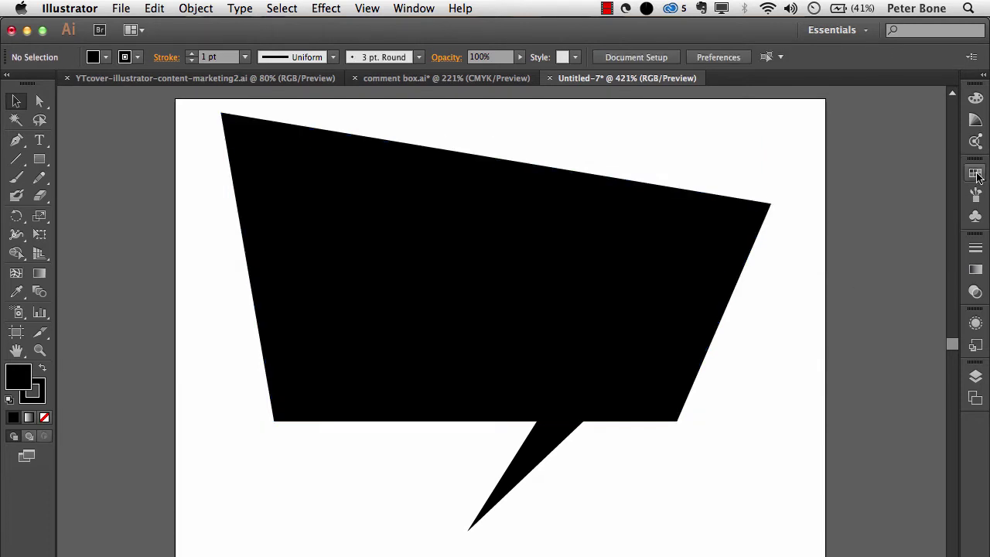
Step: Reshape the tail's right edge with the Direct Selection tool
left_click(42, 104)
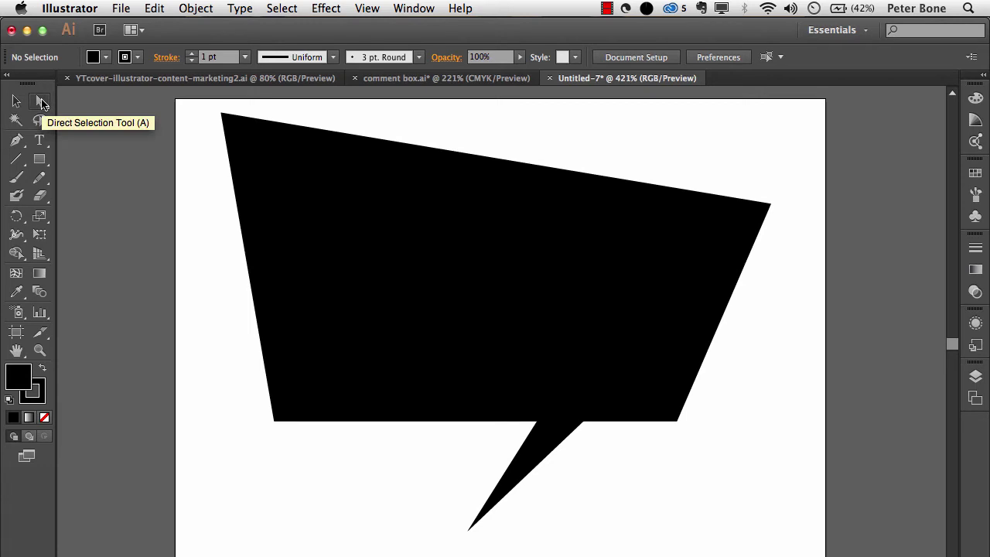
left_click_drag(565, 439, 577, 455)
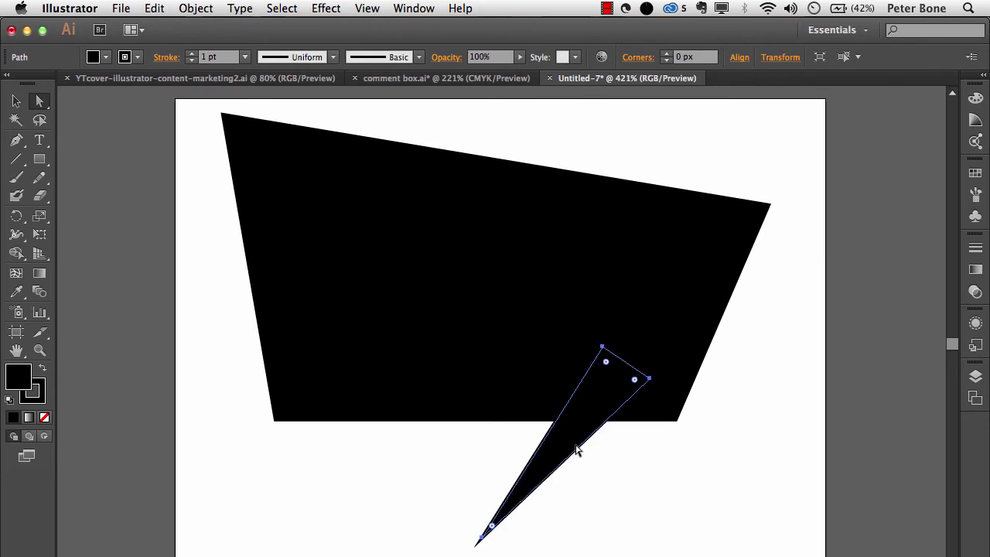
left_click(775, 316)
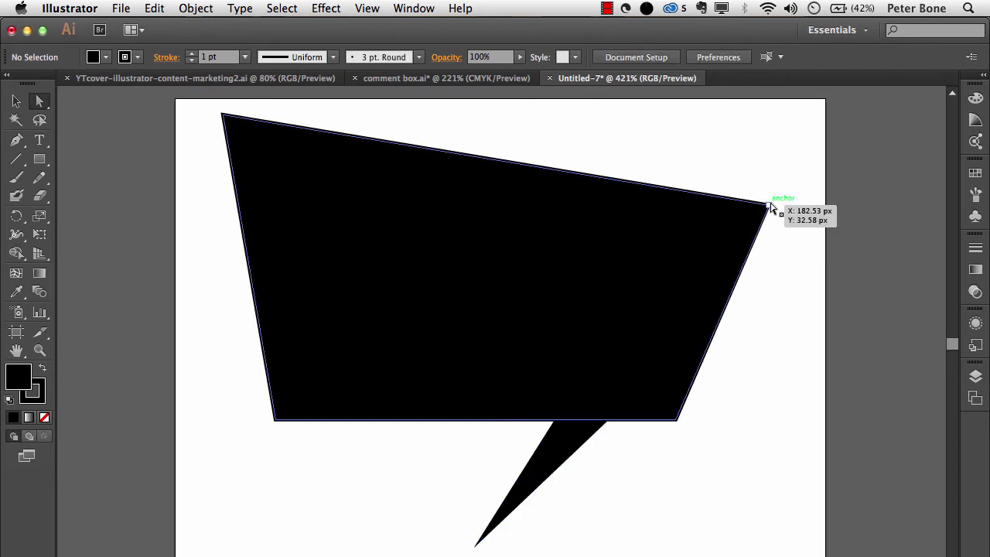
Step: Adjust the bubble's corners: top-right up-left, top-left slightly up, bottom-left slid right
left_click(769, 205)
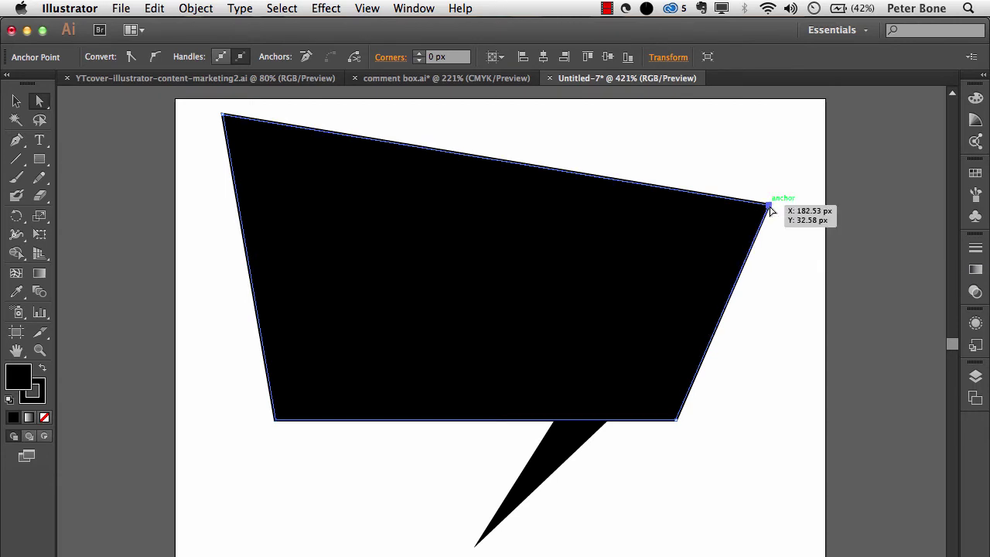
left_click_drag(770, 207, 757, 191)
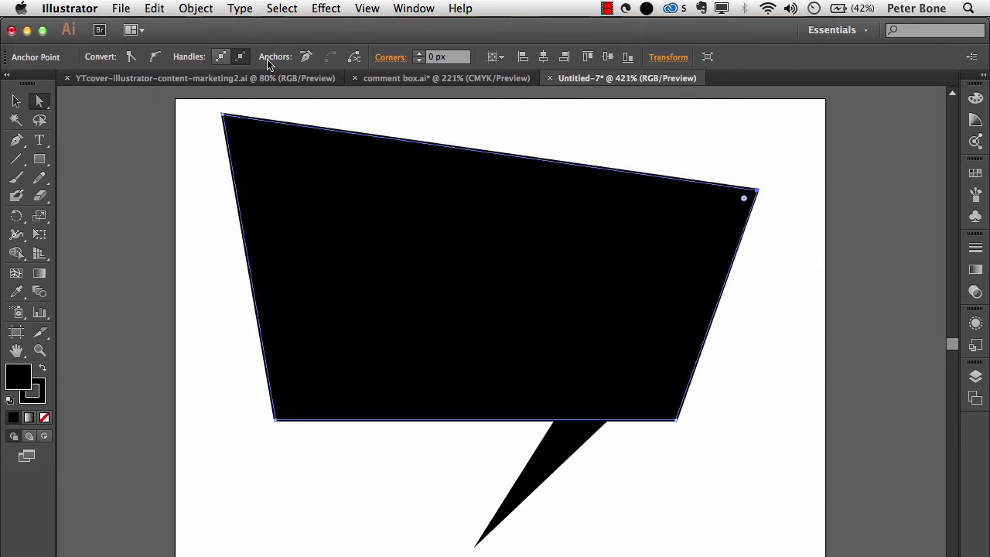
left_click(225, 116)
left_click_drag(226, 117, 225, 112)
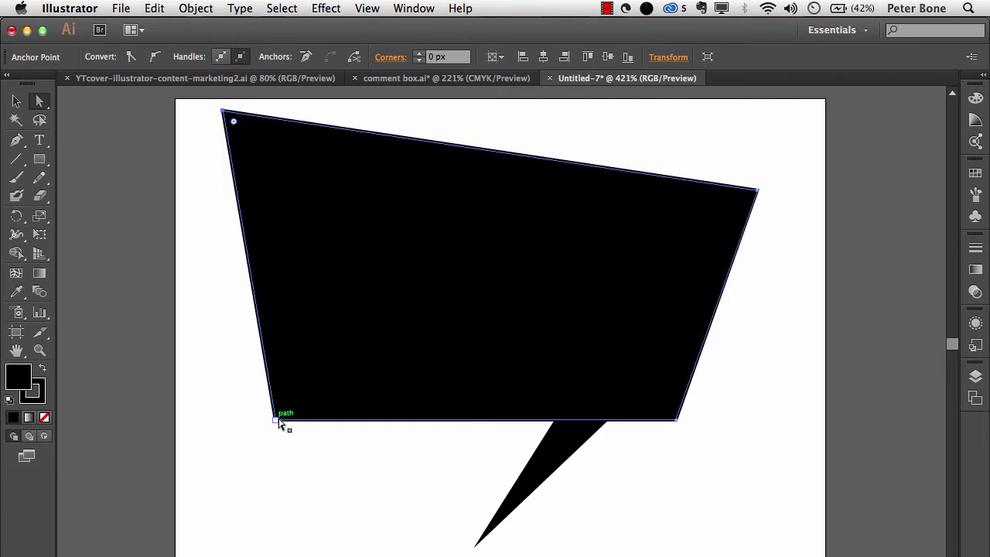
left_click_drag(276, 420, 299, 424)
left_click(336, 470)
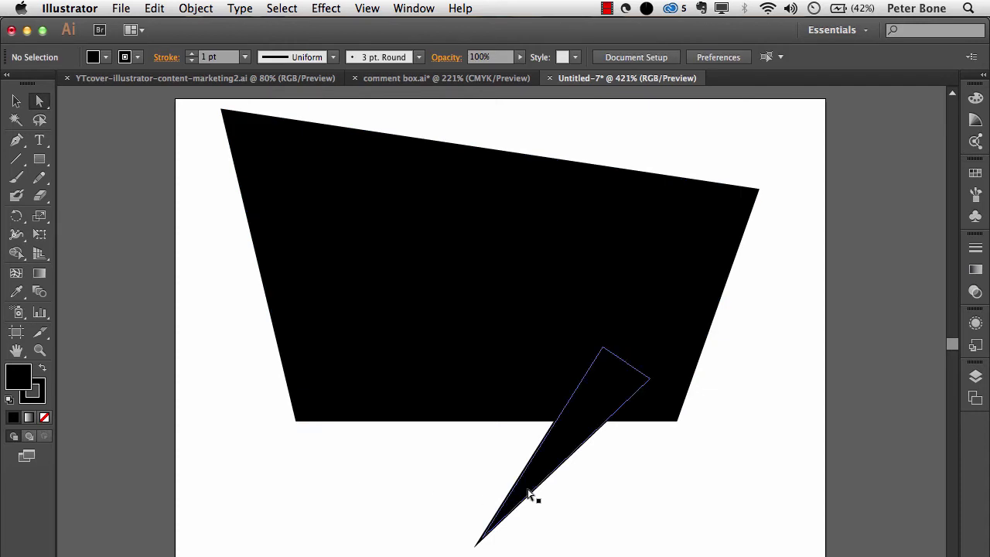
Step: Pull the tail's top corner up so it hides inside the bubble
left_click(569, 467)
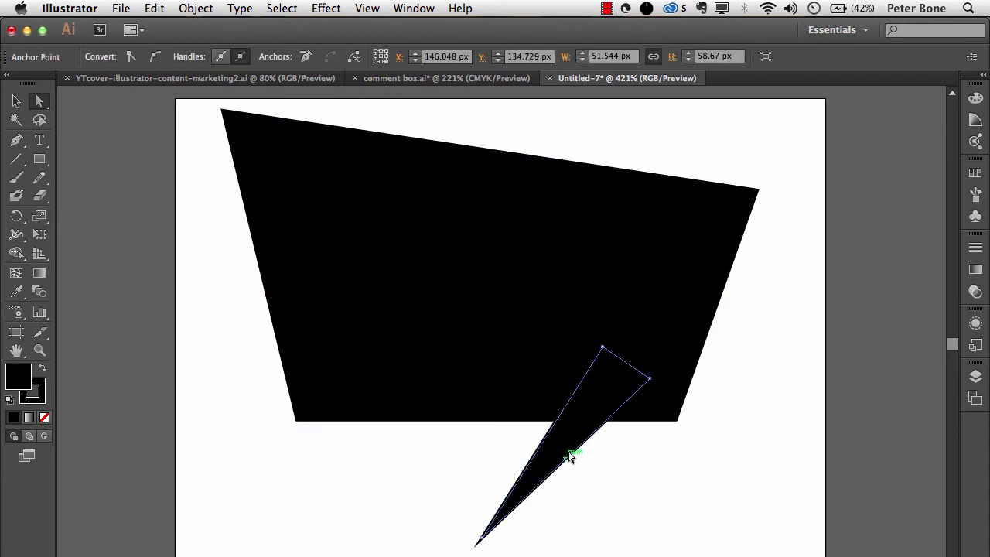
left_click(603, 348)
left_click_drag(605, 352, 597, 329)
left_click(789, 375)
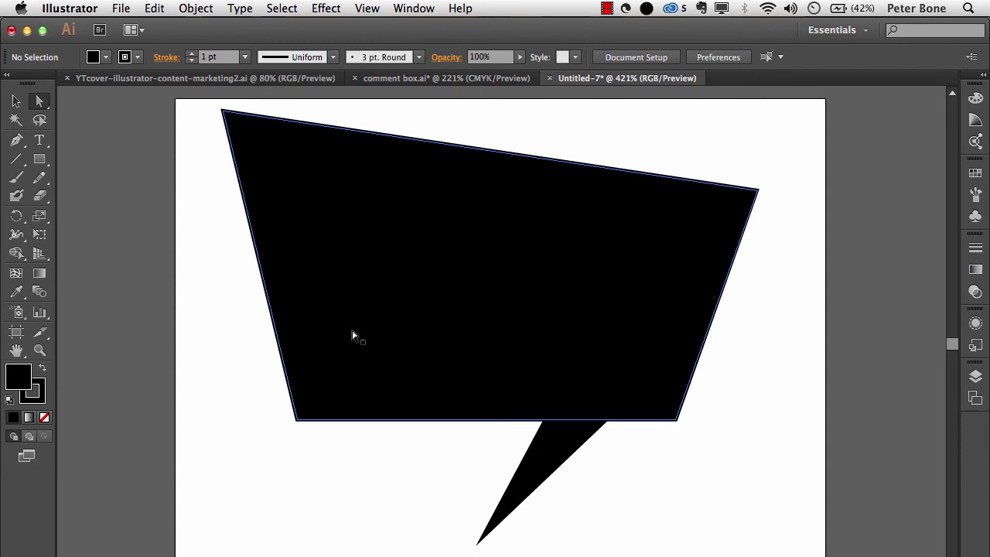
Step: Drag the live-corner widget to round all four bubble corners to roughly 9–10 px
left_click(385, 276)
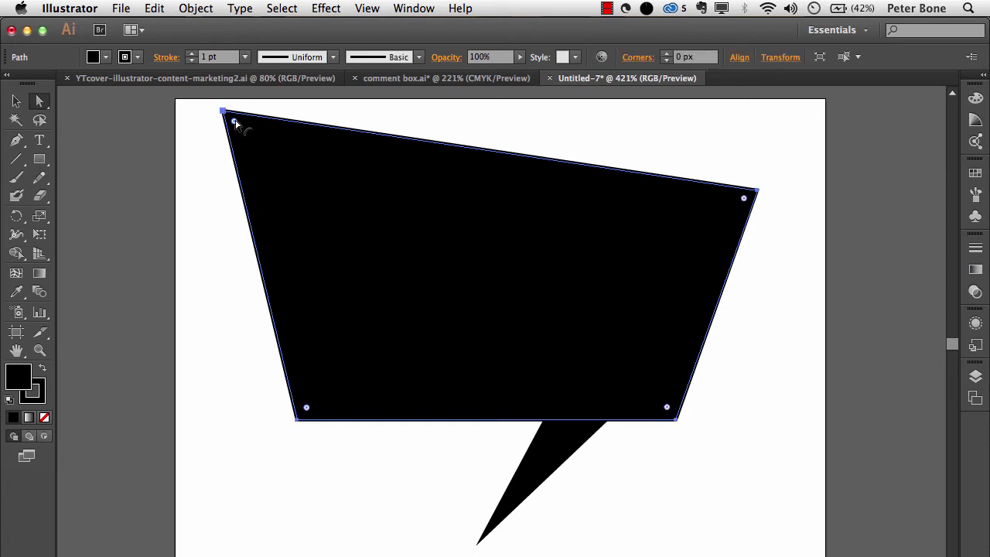
left_click_drag(234, 122, 261, 147)
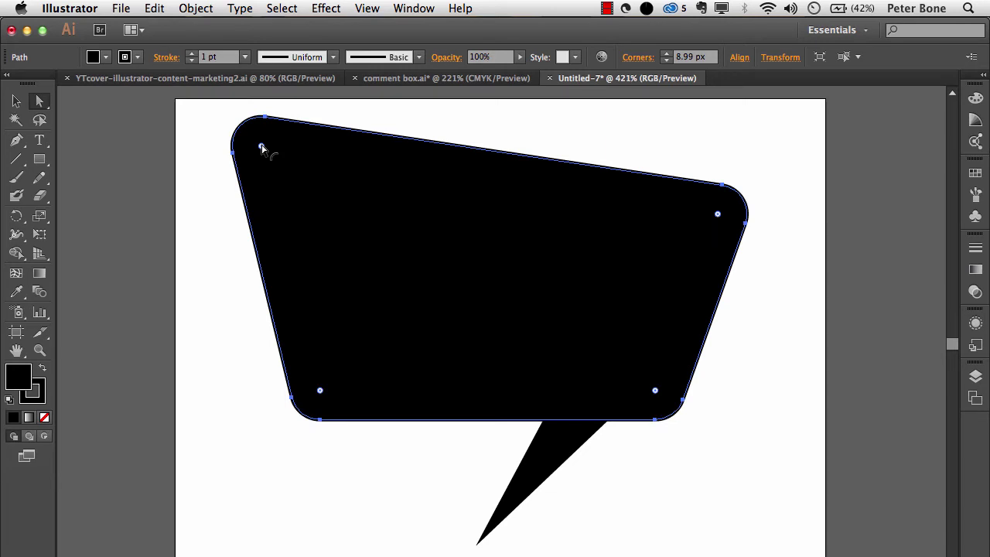
left_click(779, 338)
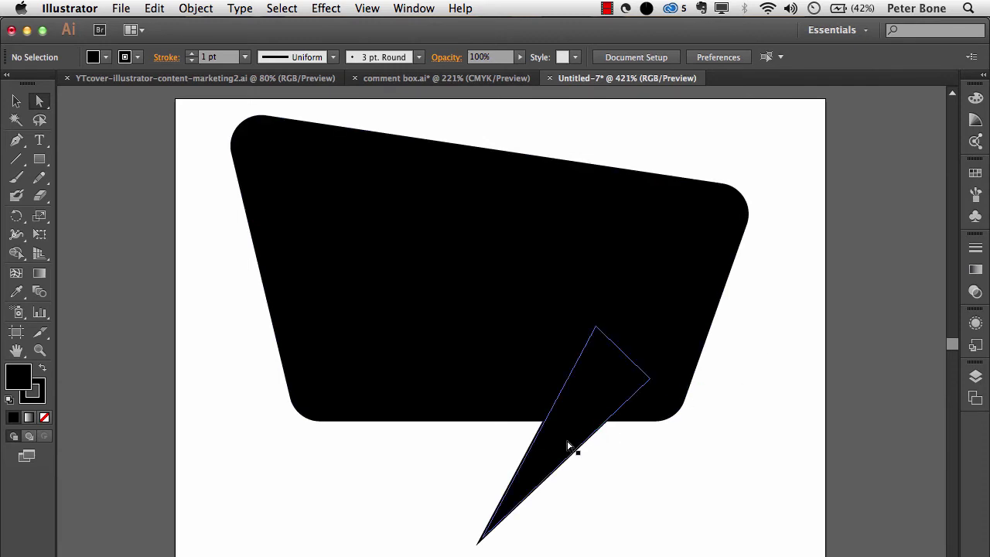
Step: Shift the tail a few pixels left, leaving Effect > Stylize unapplied
left_click_drag(569, 446, 556, 450)
left_click(722, 428)
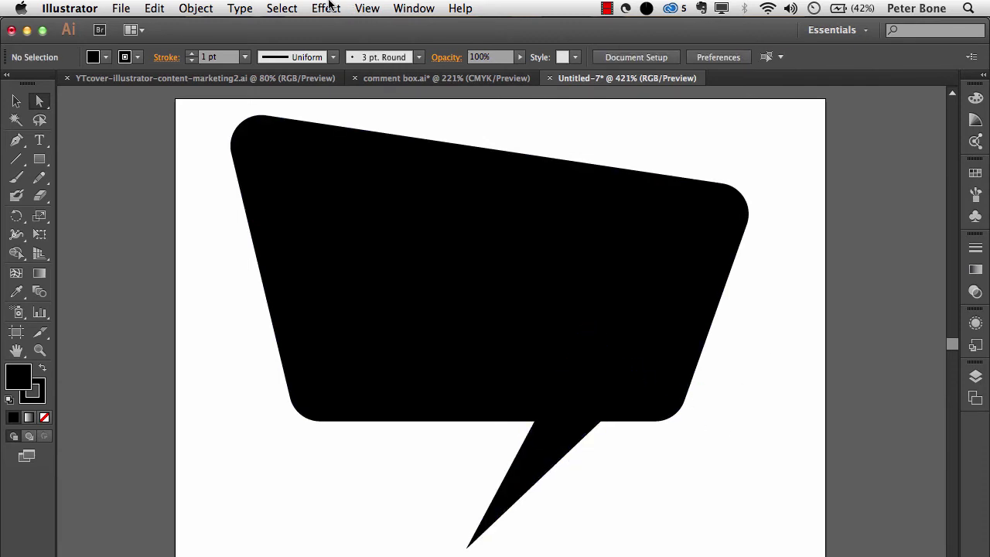
left_click(328, 8)
mouse_move(402, 207)
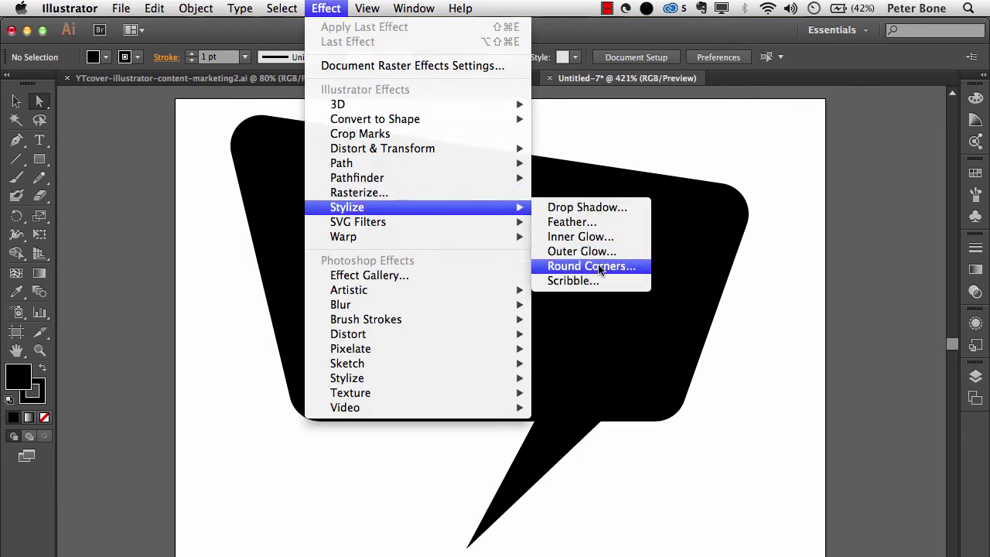
left_click(790, 333)
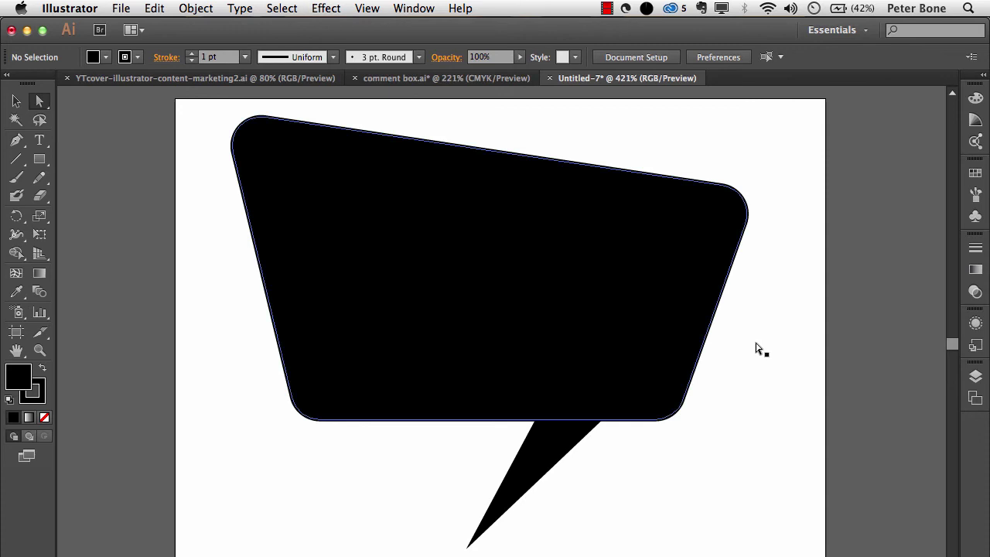
Step: Type 'Hello' as a text line inside the bubble and select the text
left_click(39, 140)
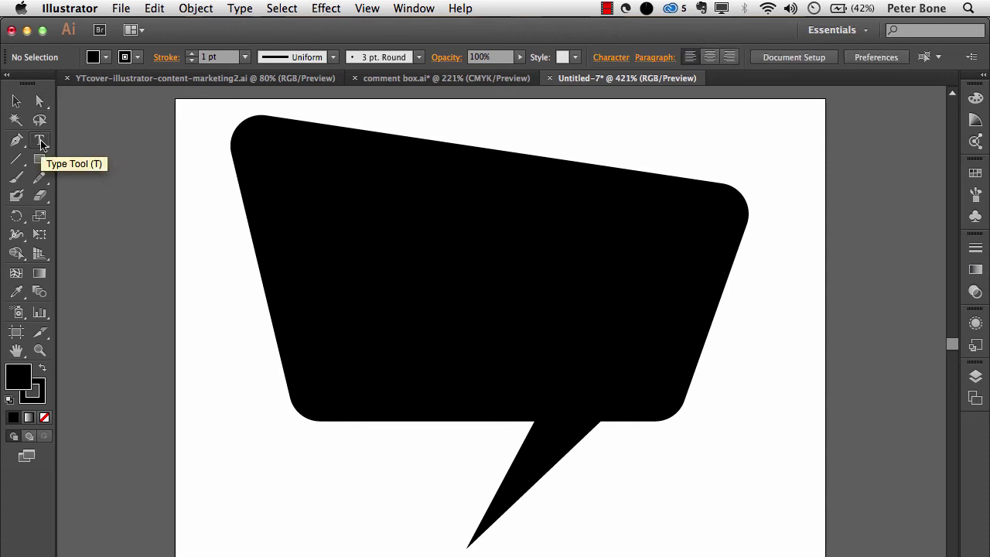
left_click(354, 290)
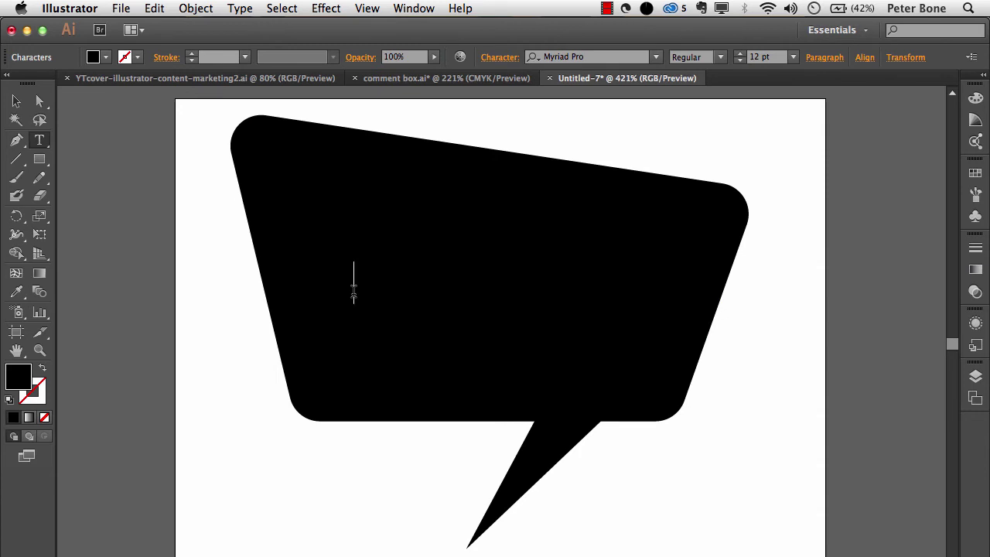
type("Hello")
left_click_drag(525, 283, 326, 281)
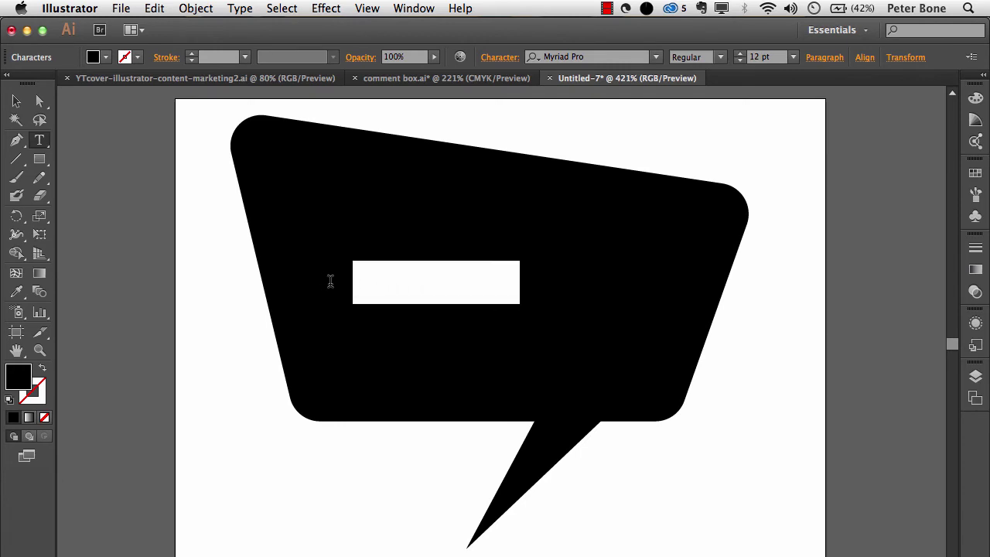
Step: Make the selected text white and set its font to Bebas Neue
left_click(975, 173)
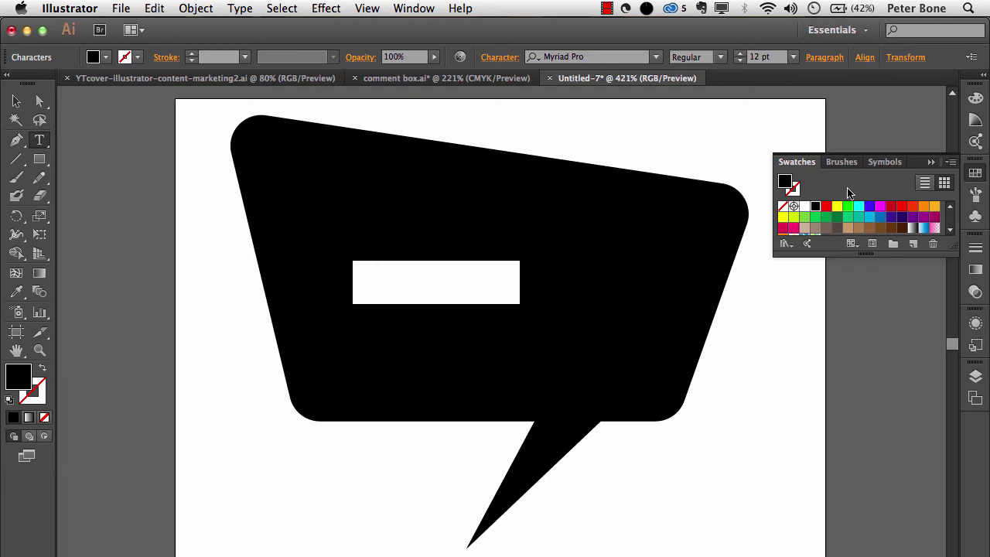
left_click(805, 207)
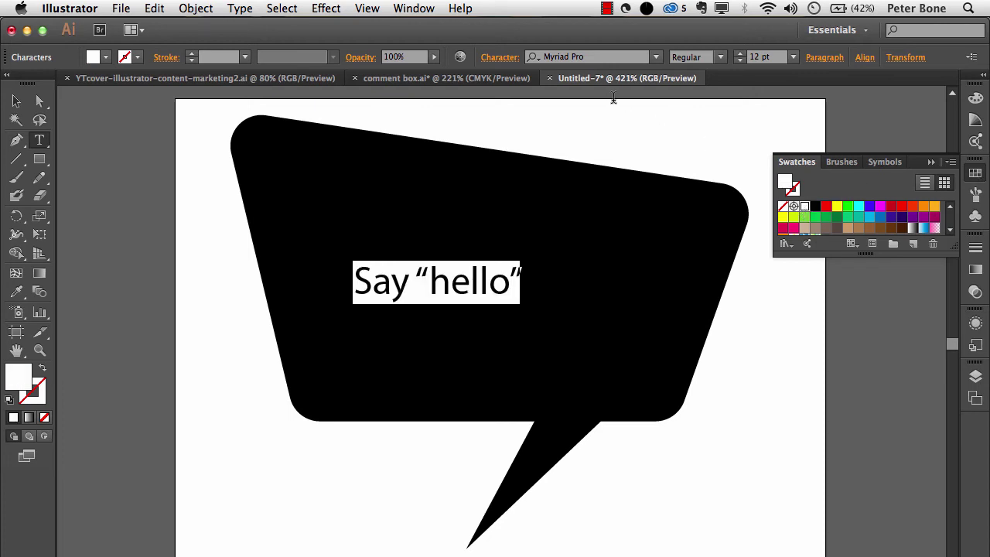
left_click(606, 57)
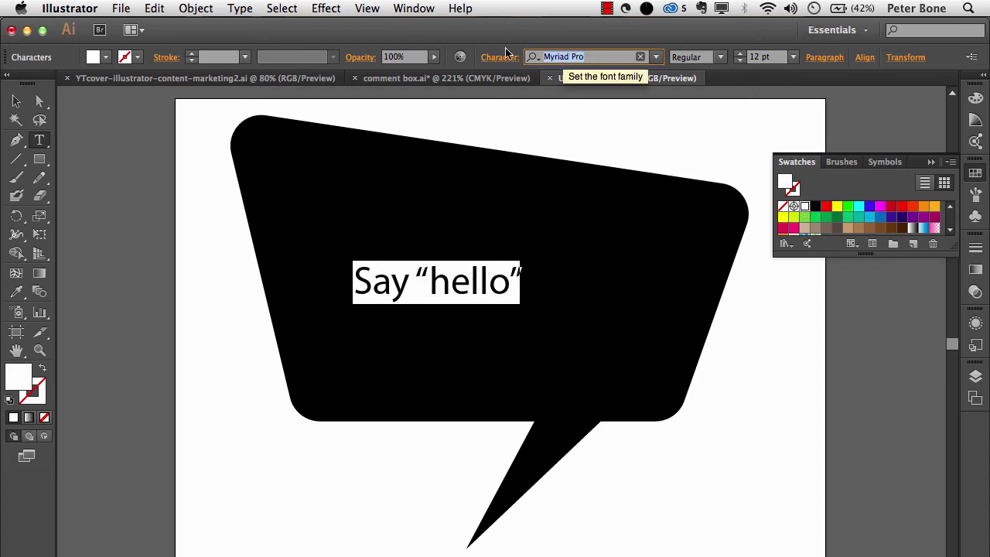
type("bebas")
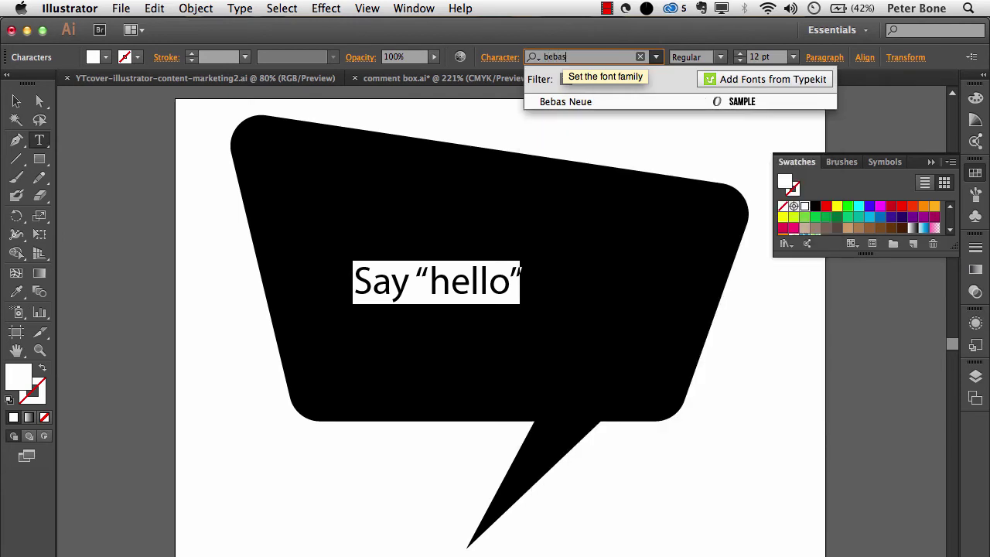
key("Return")
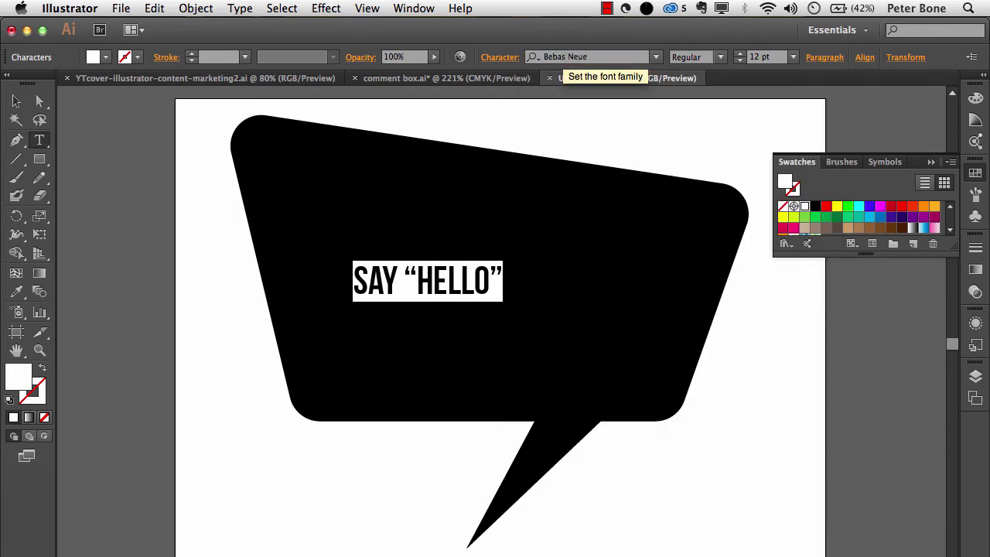
Step: Set the text size to 36 pt after trying 48 pt
left_click(794, 59)
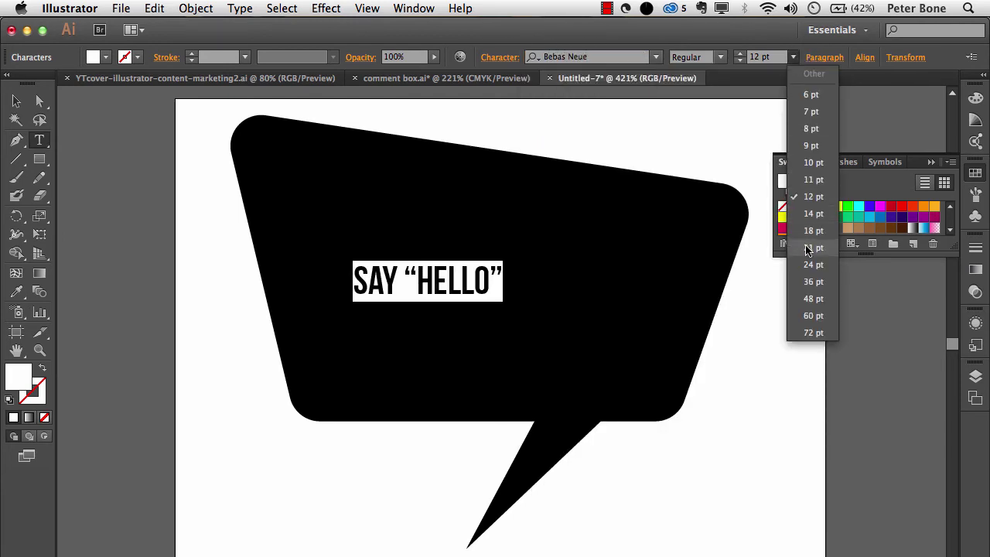
left_click(813, 300)
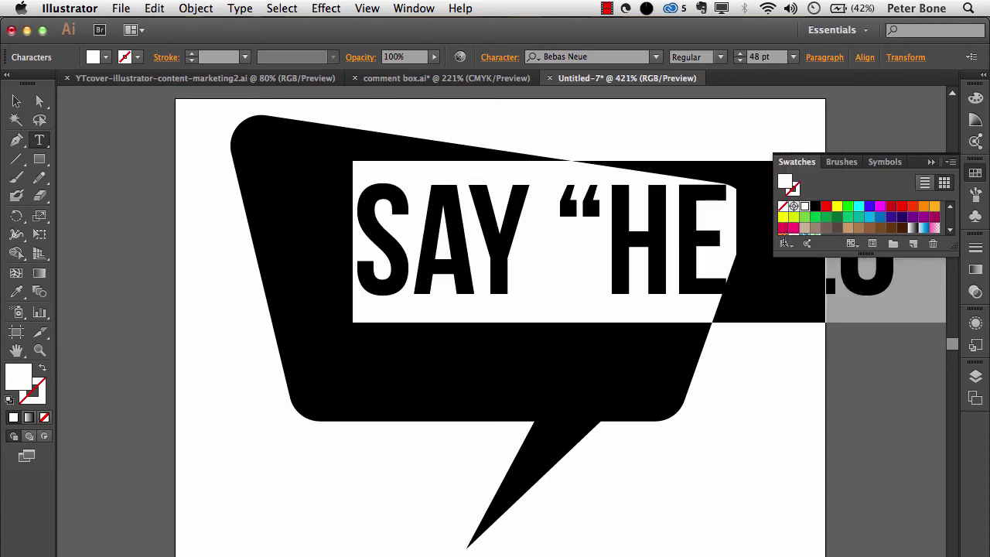
left_click(793, 57)
left_click(811, 283)
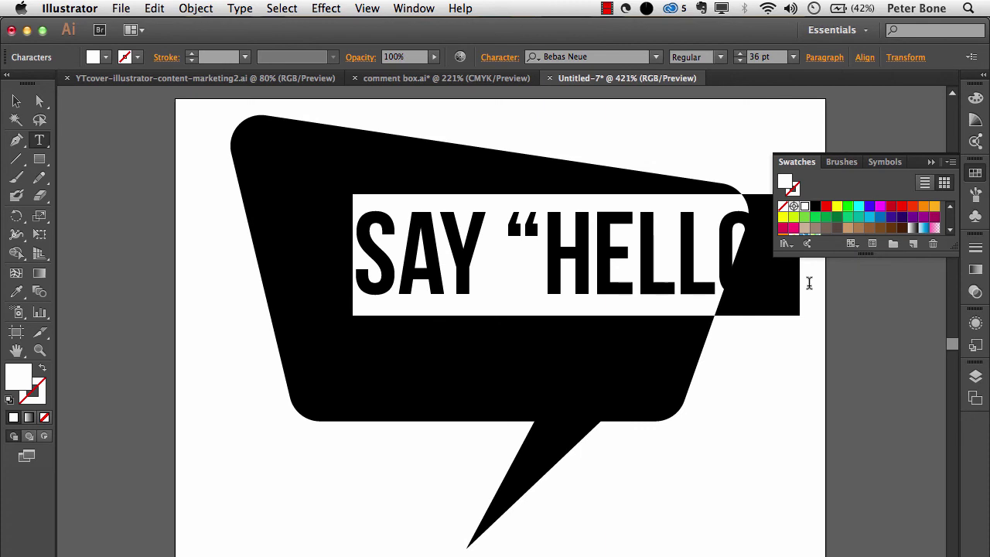
Step: Move the SAY “HELLO” text left so it sits fully inside the bubble
left_click(17, 103)
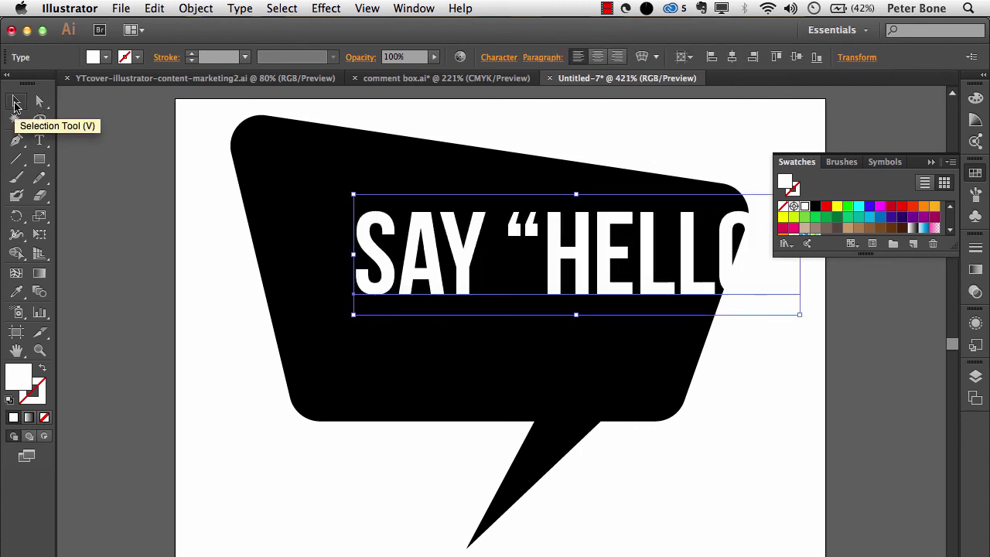
left_click_drag(467, 267, 396, 284)
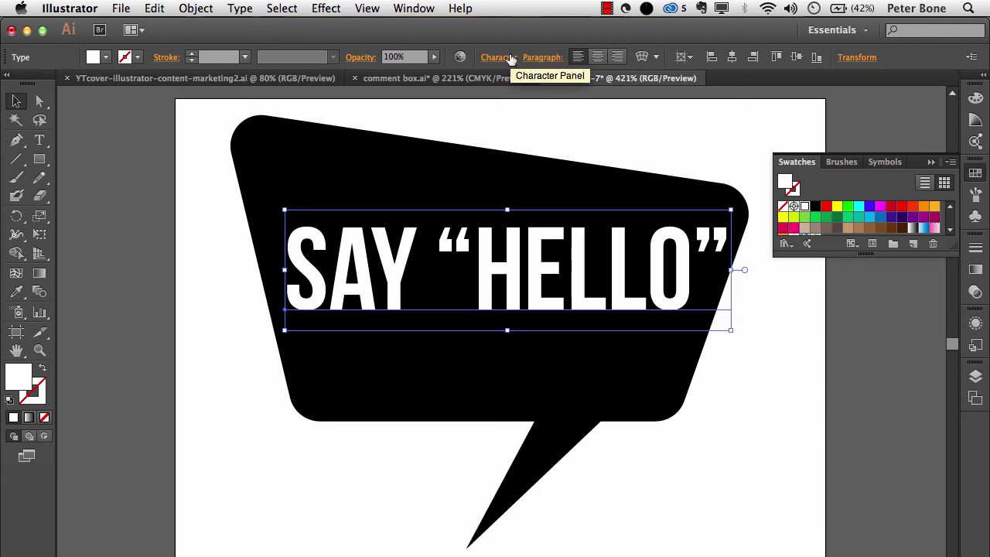
left_click(550, 120)
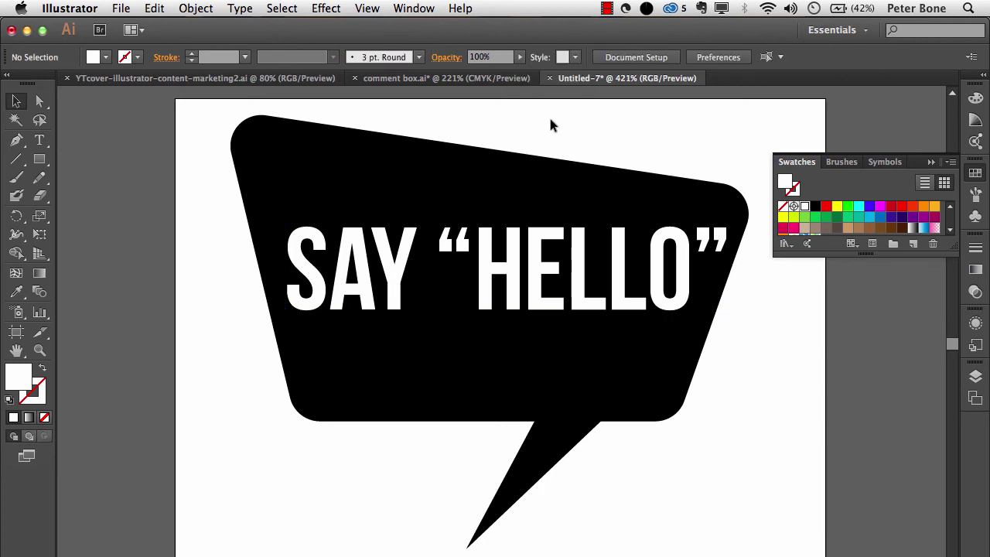
left_click(125, 7)
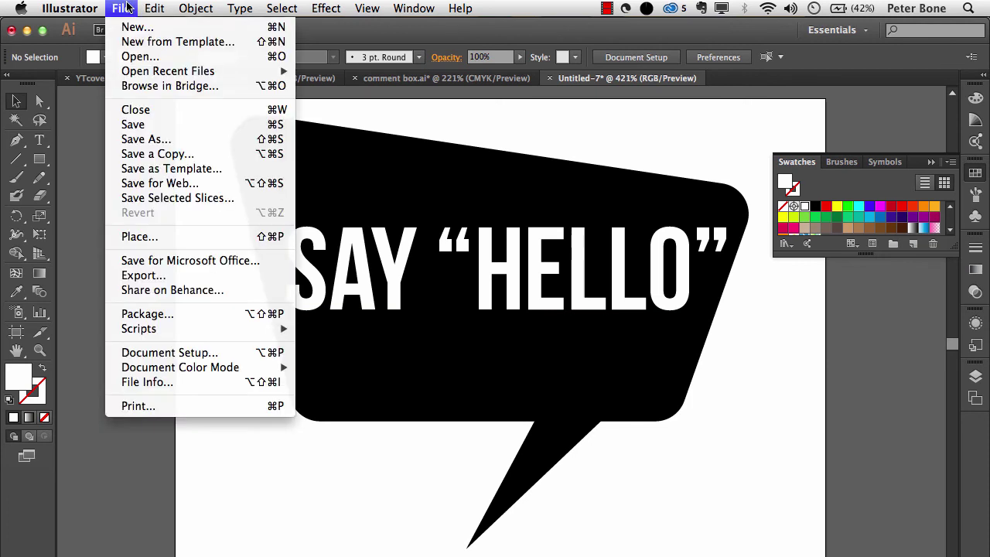
Step: Export as comment-box.png, replacing the existing file and accepting default PNG options
left_click(143, 276)
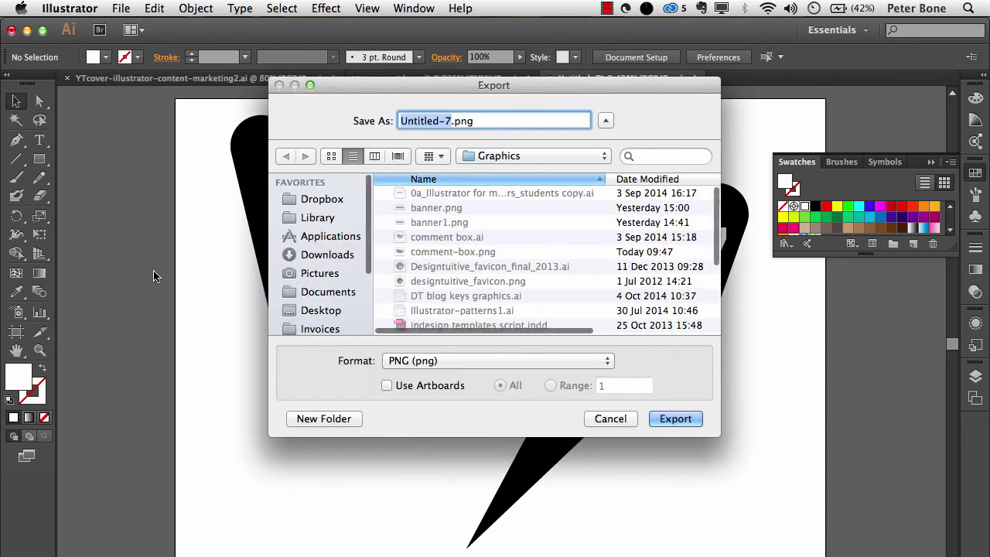
type("comment")
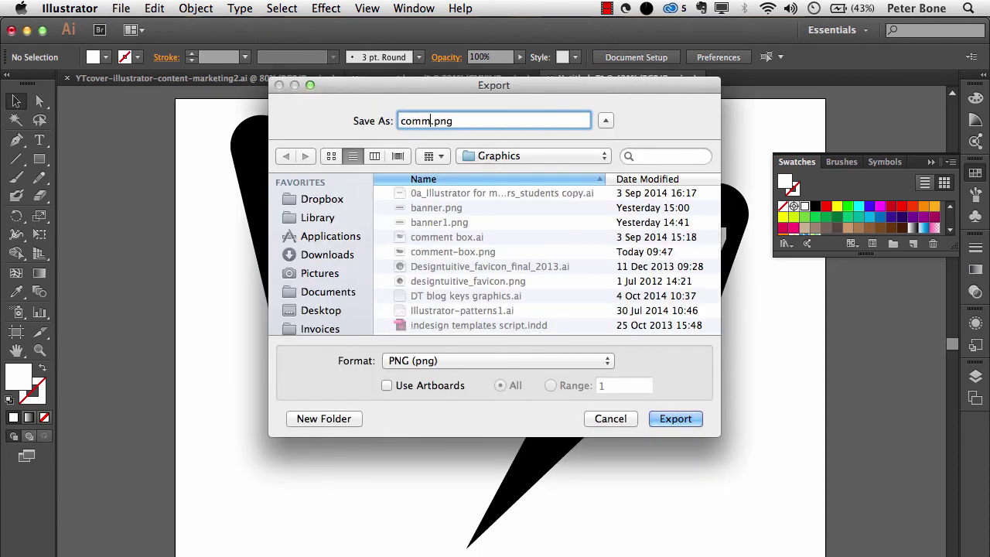
type("-box")
left_click(684, 422)
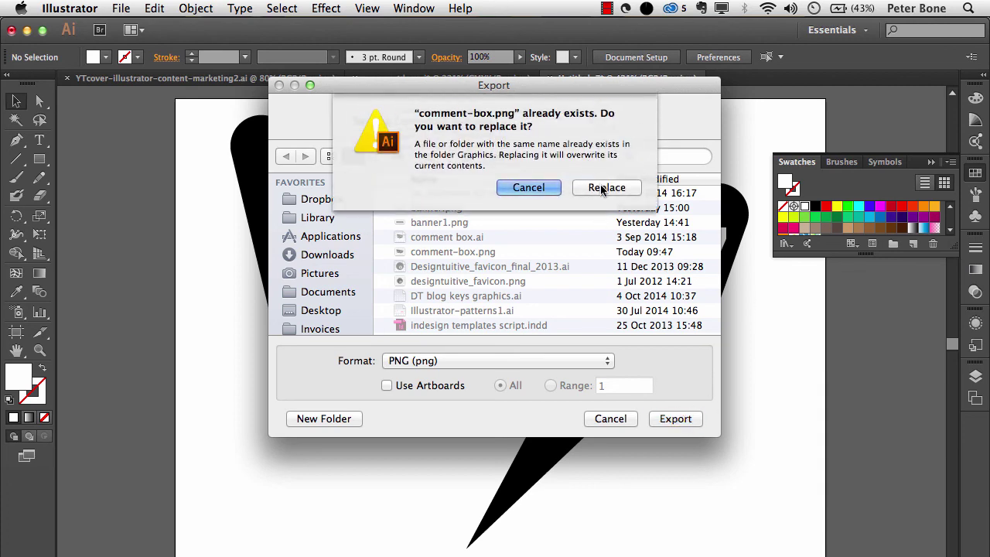
left_click(602, 188)
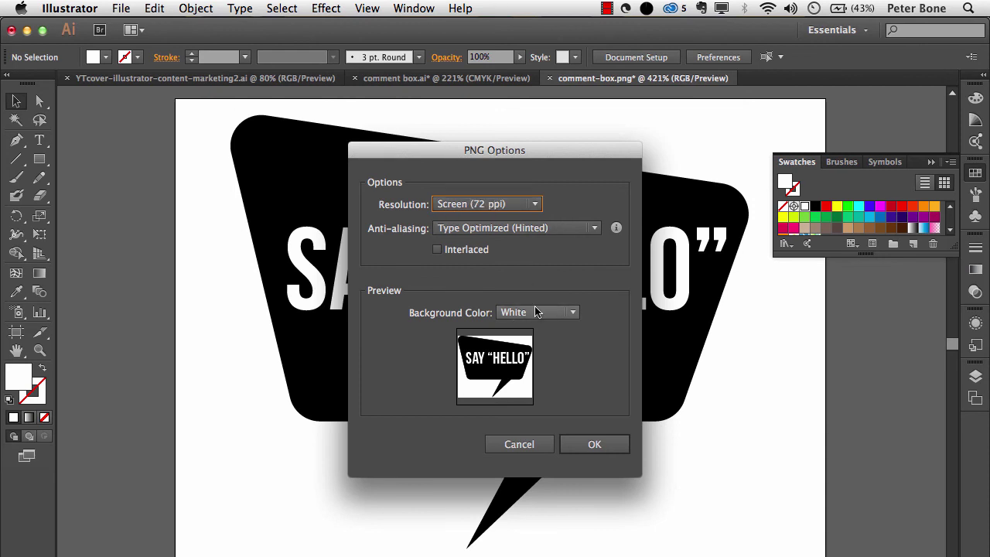
left_click(596, 444)
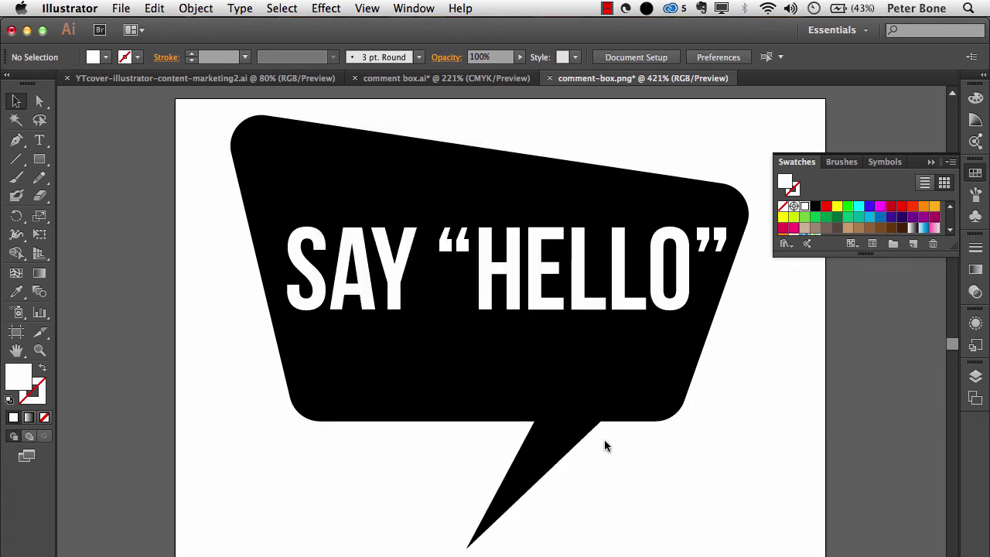